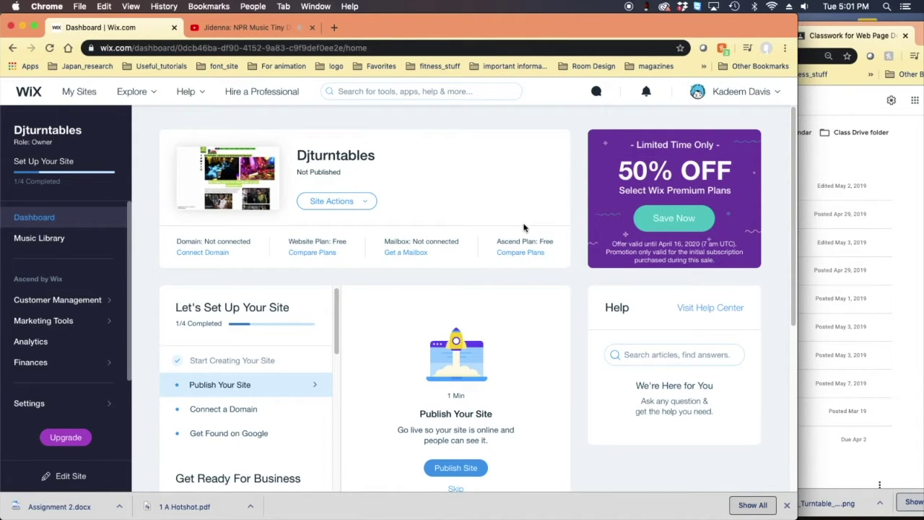
# Narrow the Wix dashboard window to reveal the classroom window behind it, and open the Djturntables site for editing
pyautogui.moveTo(799, 107); pyautogui.dragTo(647, 125)
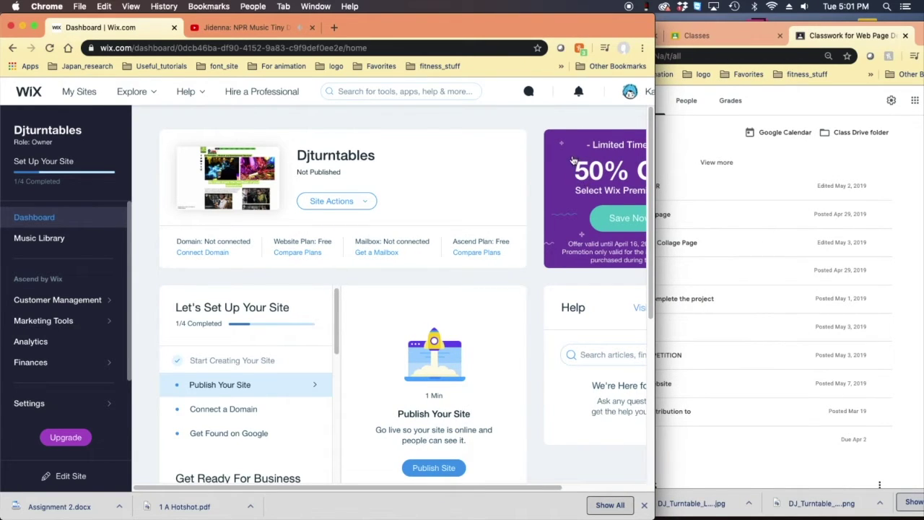
pyautogui.click(359, 202)
pyautogui.click(332, 227)
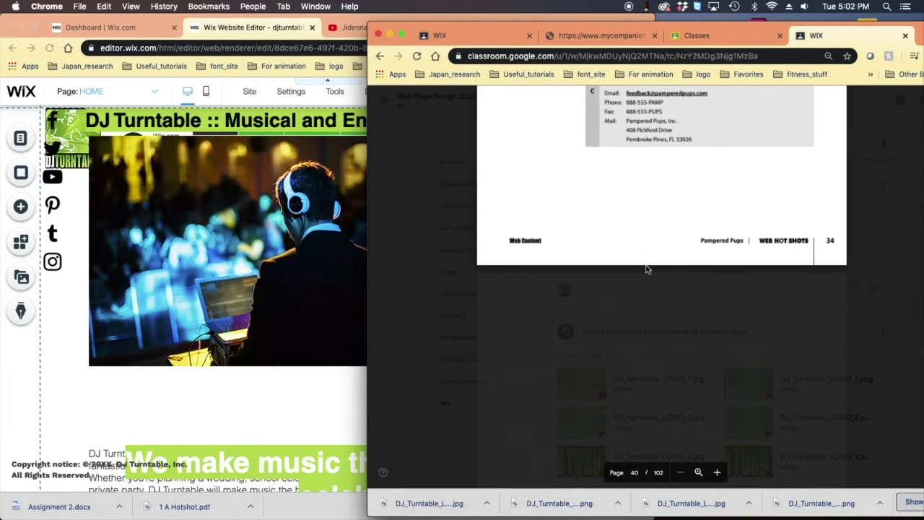
# Examine the DJ Turntable About Page instructions and content blocks in the assignment PDF 1 A Hotshot.pdf
pyautogui.scroll(3, 645, 266)
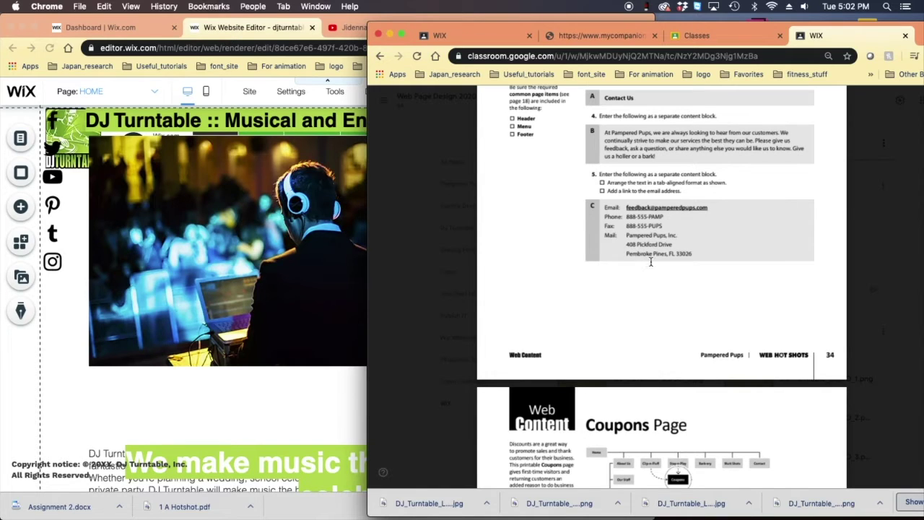
pyautogui.scroll(-1, 640, 271)
pyautogui.scroll(-15, 639, 272)
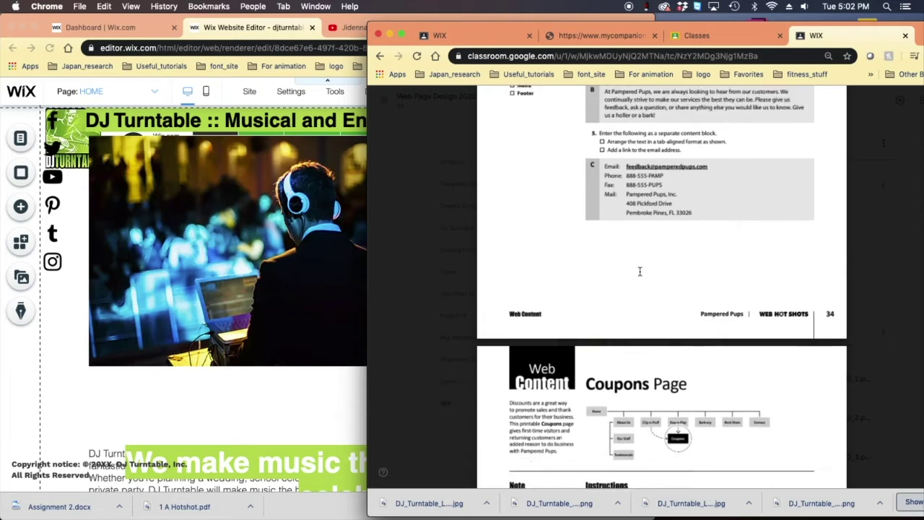
pyautogui.scroll(-15, 639, 276)
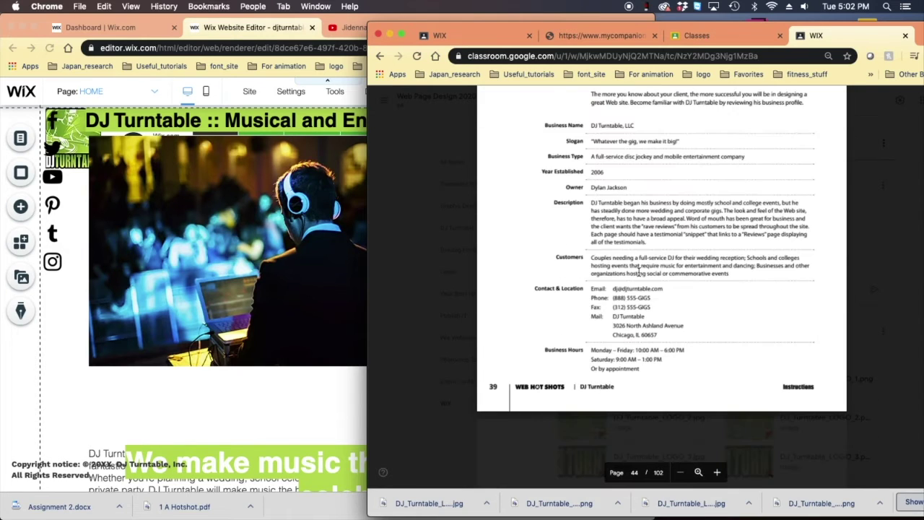
pyautogui.scroll(-8, 639, 281)
pyautogui.scroll(-20, 740, 273)
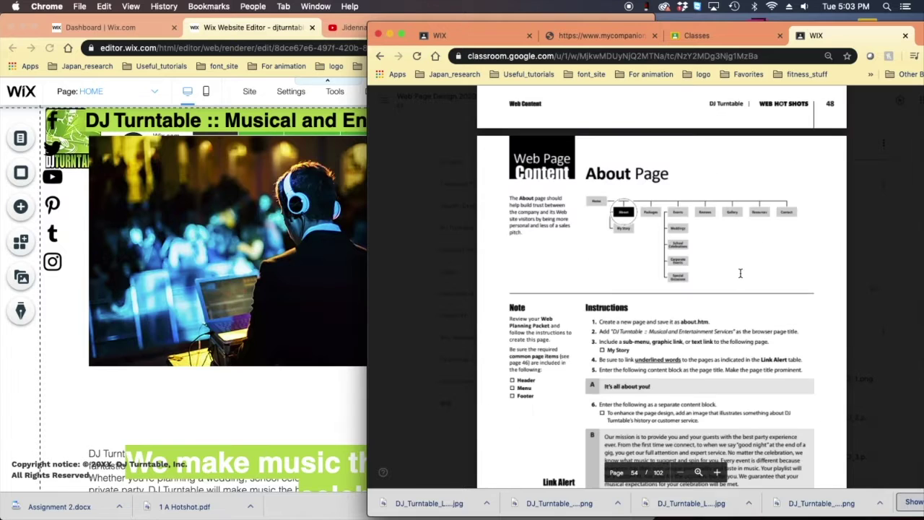
pyautogui.scroll(-1, 740, 273)
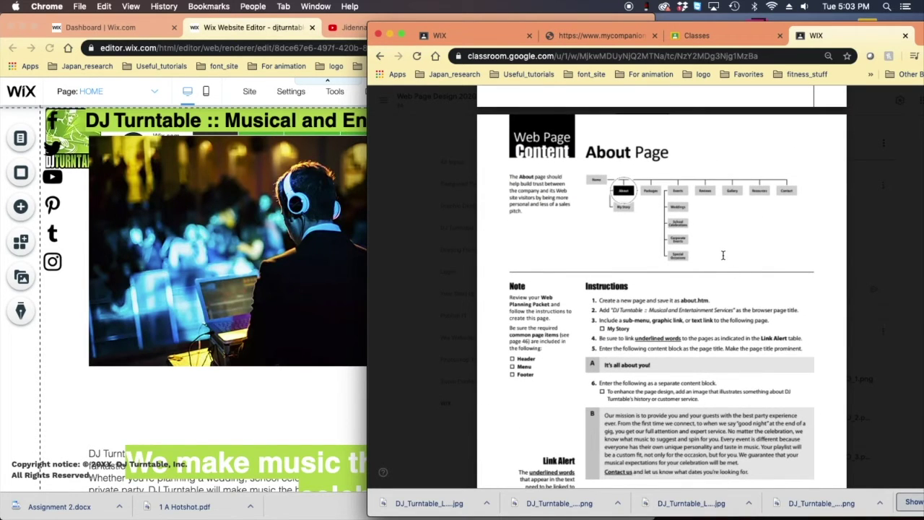
pyautogui.scroll(-3, 722, 255)
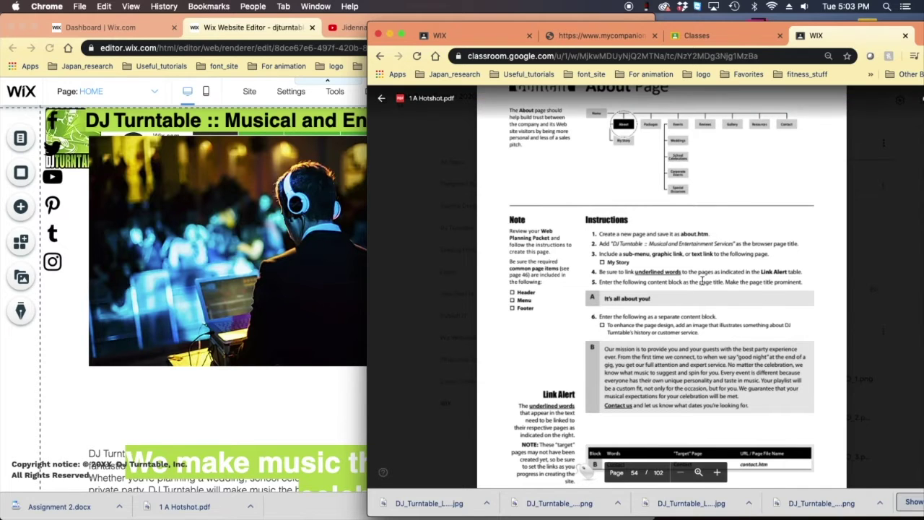
pyautogui.scroll(-2, 650, 300)
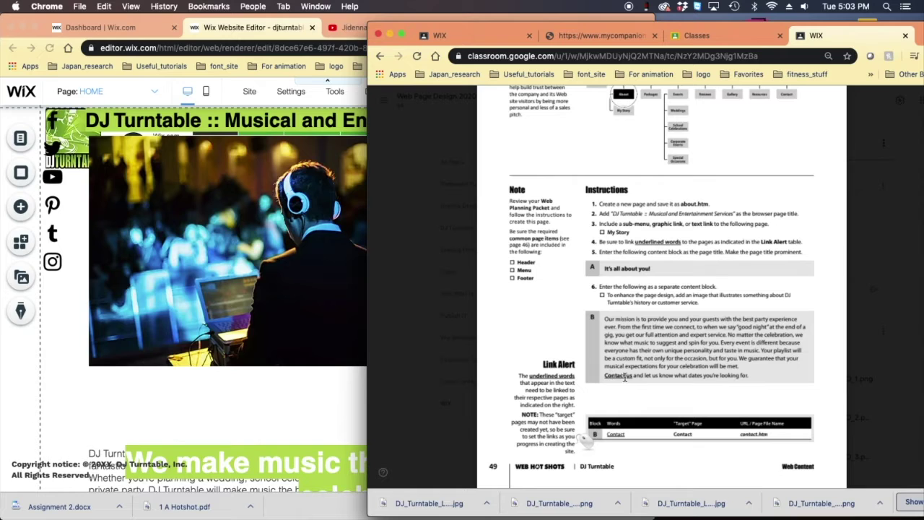
pyautogui.scroll(-5, 662, 361)
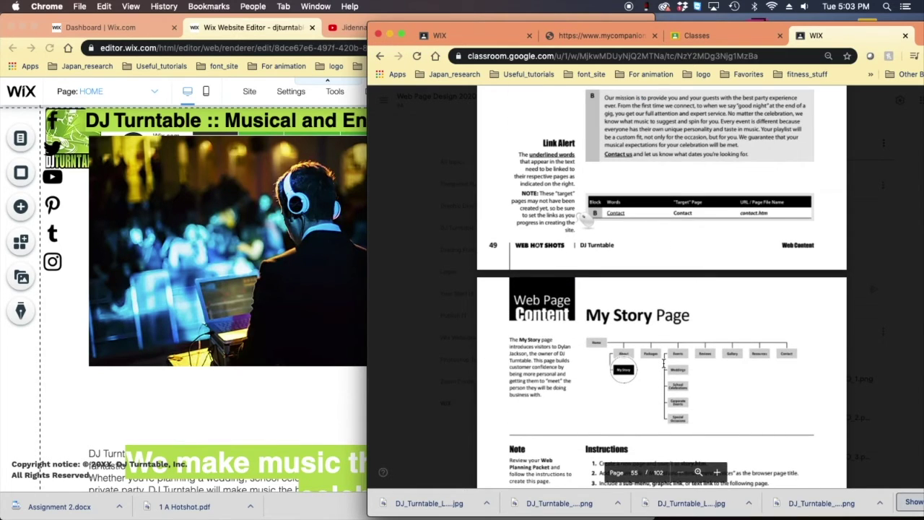
pyautogui.scroll(5, 662, 363)
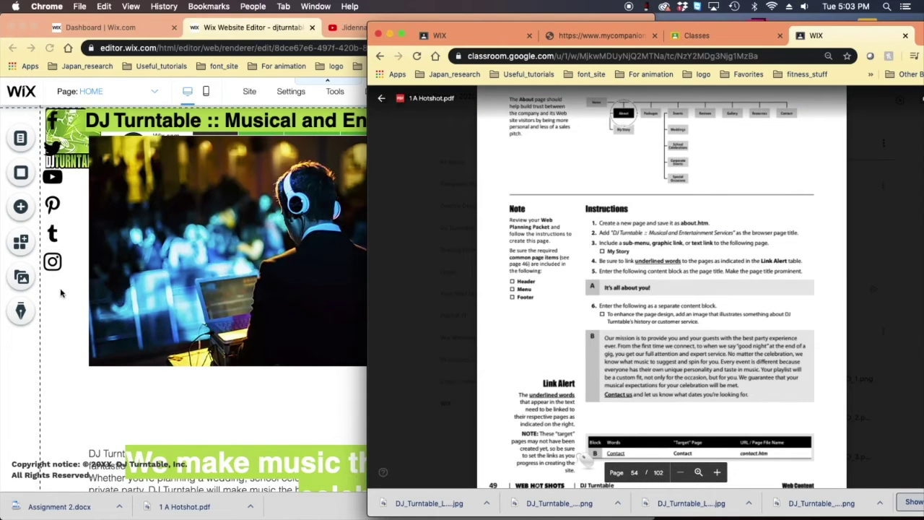
# Switch to the Wix editor, reduce the browser zoom, and open the site's About page
pyautogui.click(159, 19)
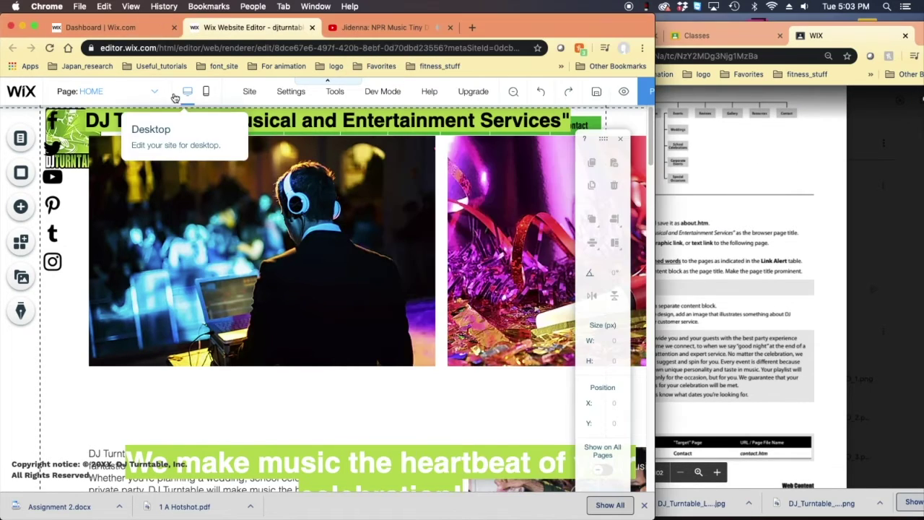
pyautogui.click(131, 98)
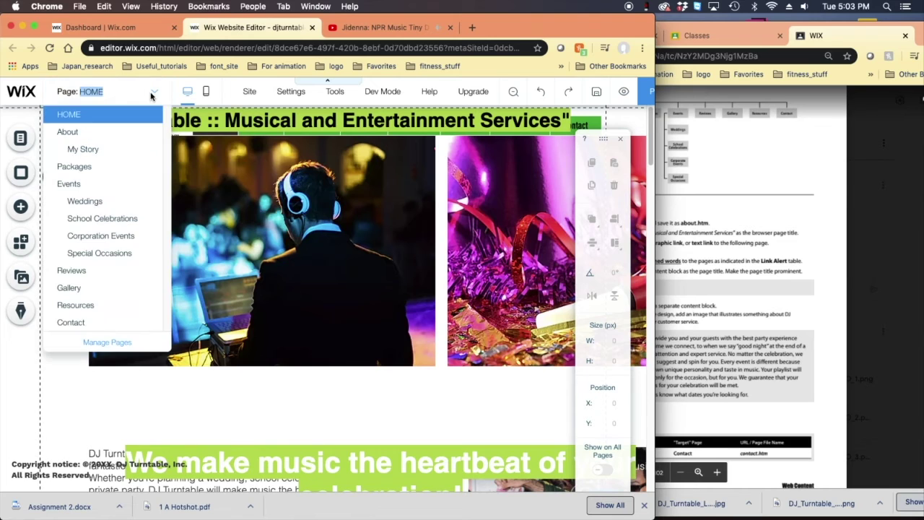
pyautogui.click(83, 133)
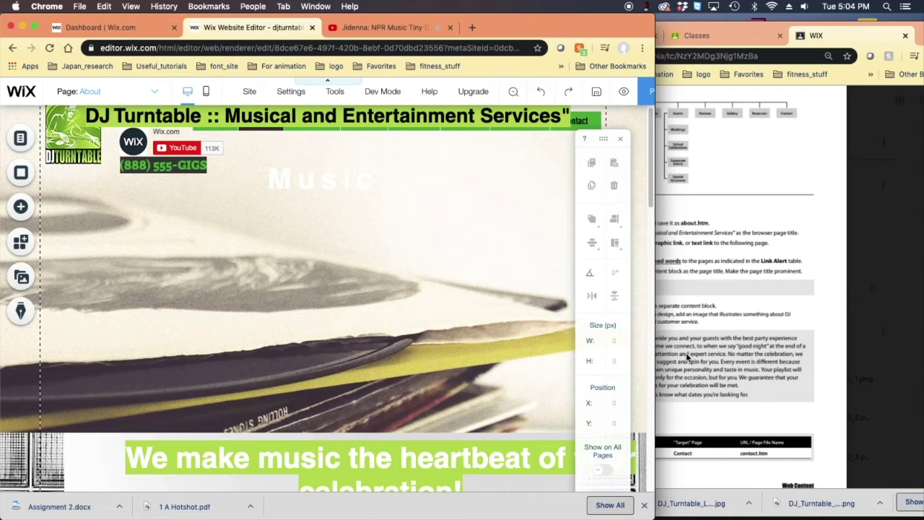
pyautogui.press('super+minus')
pyautogui.press('super+minus')
pyautogui.press('super+minus')
pyautogui.press('super+minus')
pyautogui.press('super+minus')
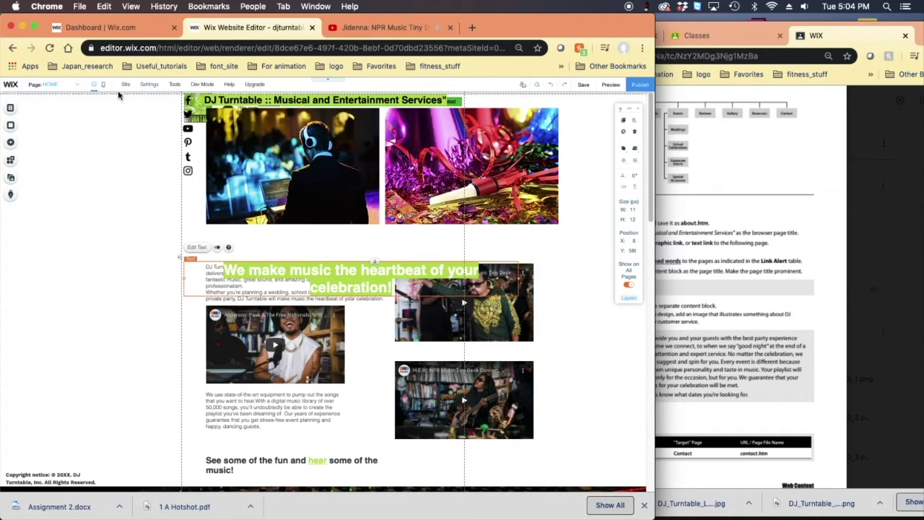
pyautogui.click(75, 85)
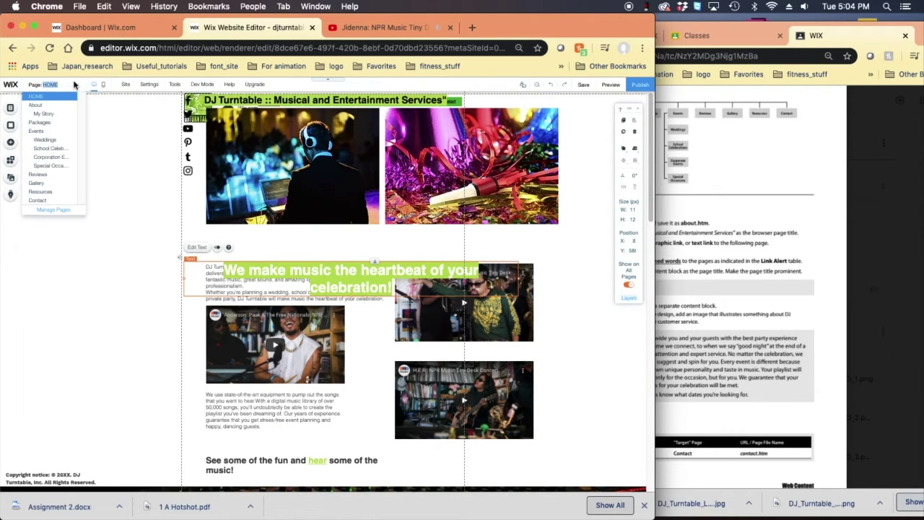
pyautogui.click(48, 108)
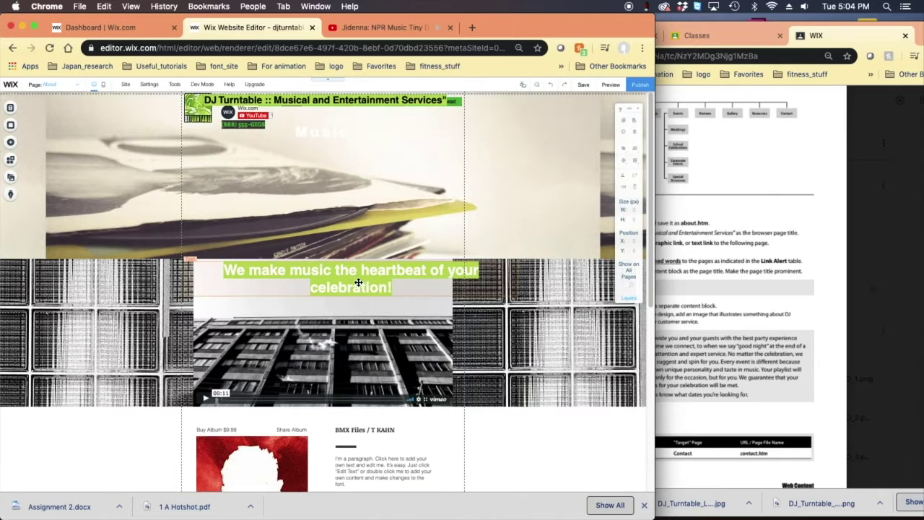
# Move the slogan "We make music the heartbeat of your celebration!" up beneath the site header and place the Music heading just below it
pyautogui.click(353, 258)
pyautogui.moveTo(353, 257); pyautogui.dragTo(329, 201)
pyautogui.moveTo(338, 169); pyautogui.dragTo(328, 154)
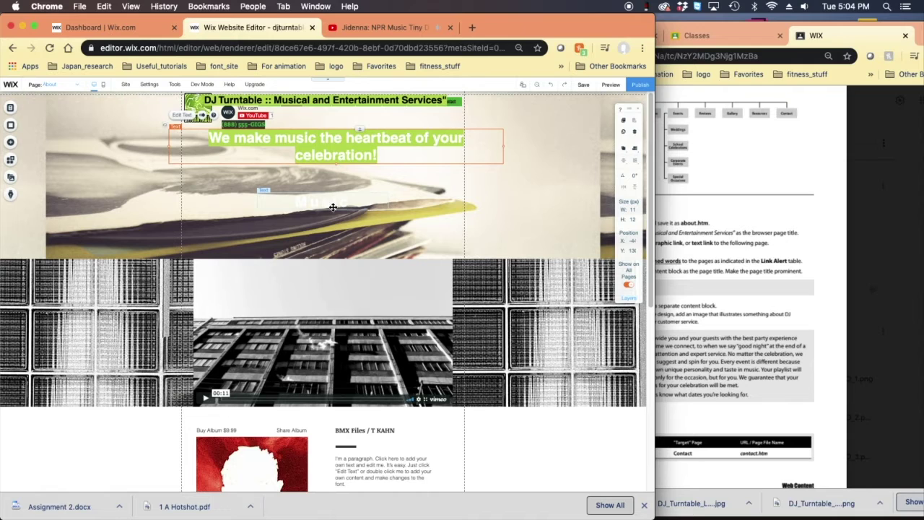
pyautogui.moveTo(334, 204); pyautogui.dragTo(334, 187)
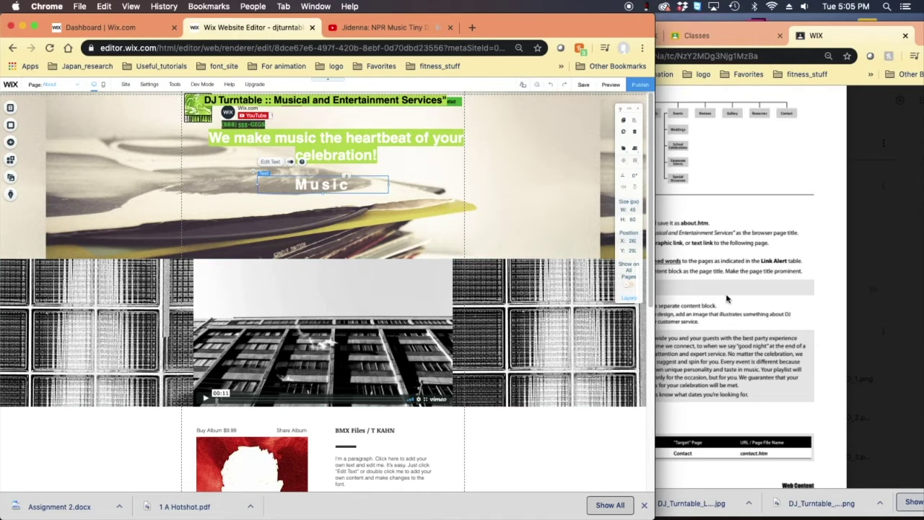
# Replace the Music heading's text with "It's all about you!" copied from content block A of the assignment PDF
pyautogui.click(714, 293)
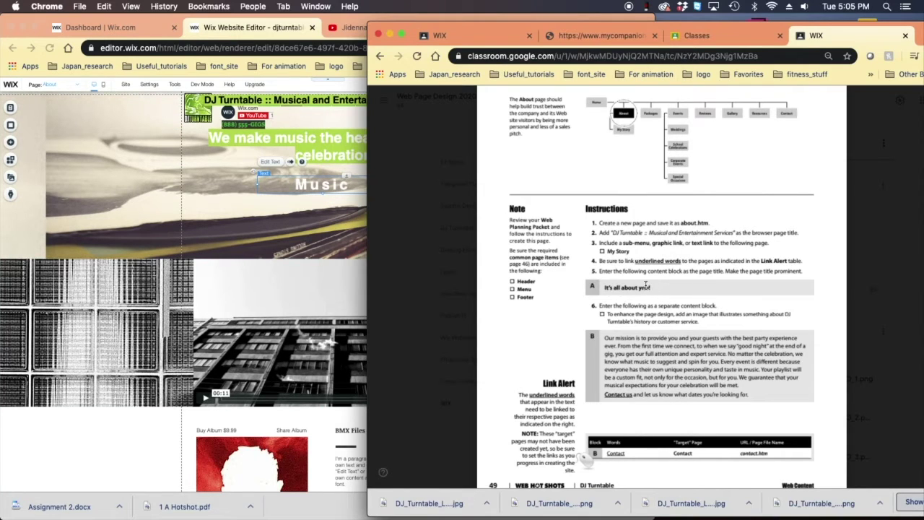
pyautogui.moveTo(609, 288); pyautogui.dragTo(654, 289)
pyautogui.press('super+c')
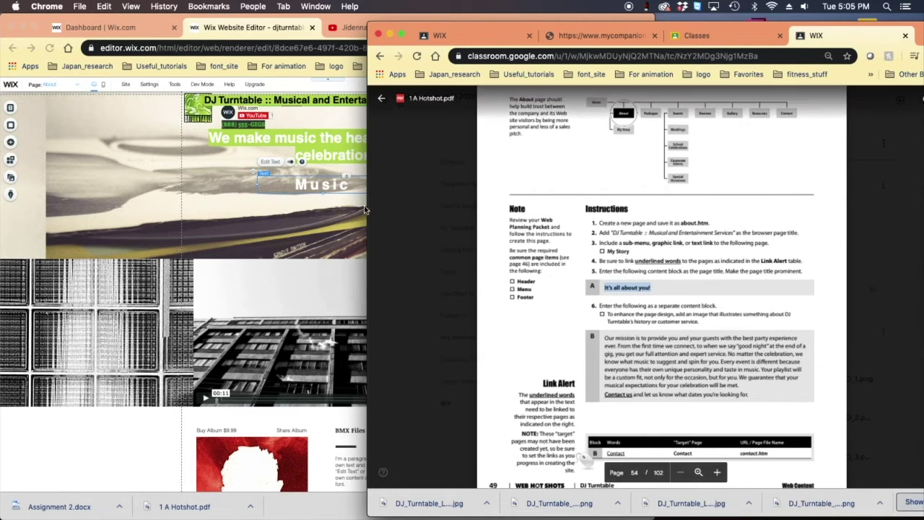
pyautogui.click(334, 189)
pyautogui.click(334, 188)
pyautogui.moveTo(341, 188); pyautogui.dragTo(343, 187)
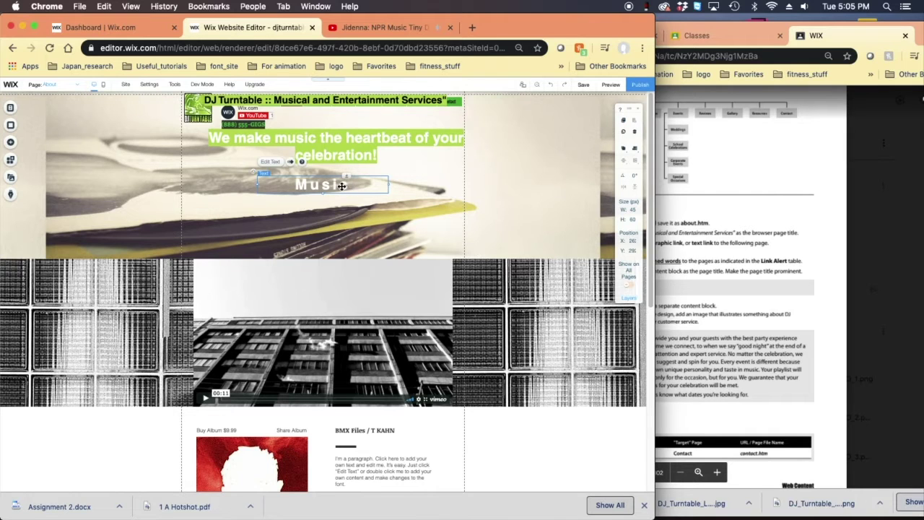
pyautogui.rightClick(341, 185)
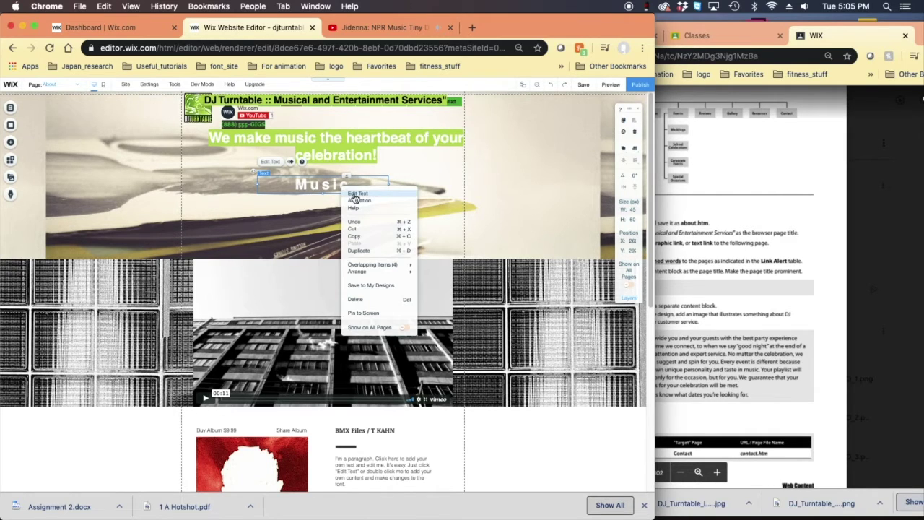
pyautogui.click(355, 195)
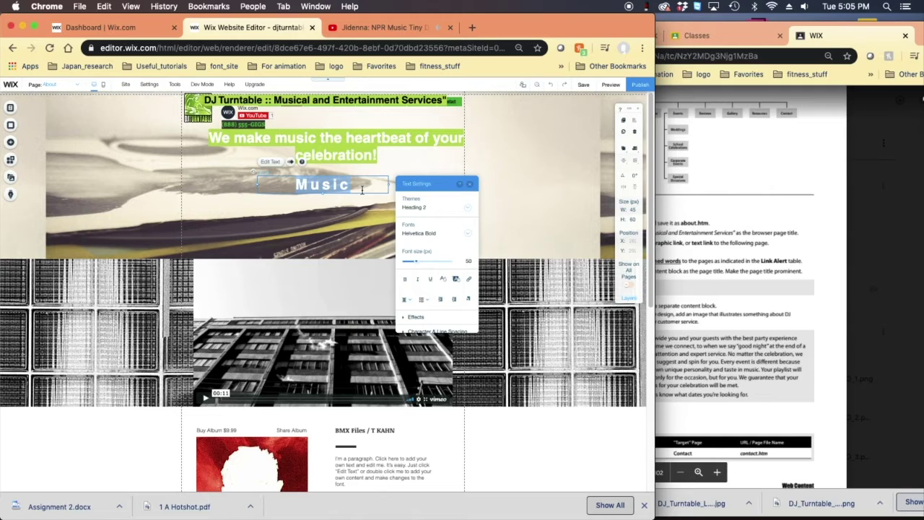
pyautogui.press('super+v')
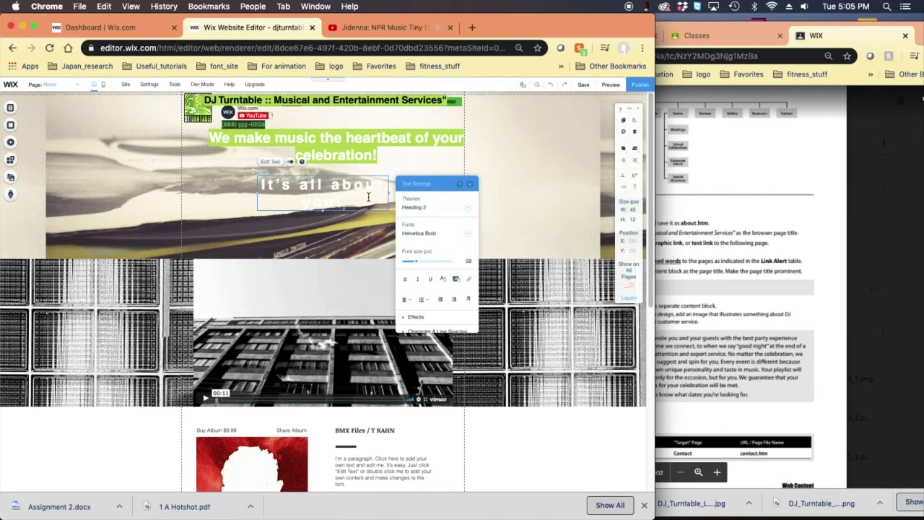
# Color the "It's all about you!" heading text black (#000000) and give it a green highlight (#BADA55)
pyautogui.press('super+a')
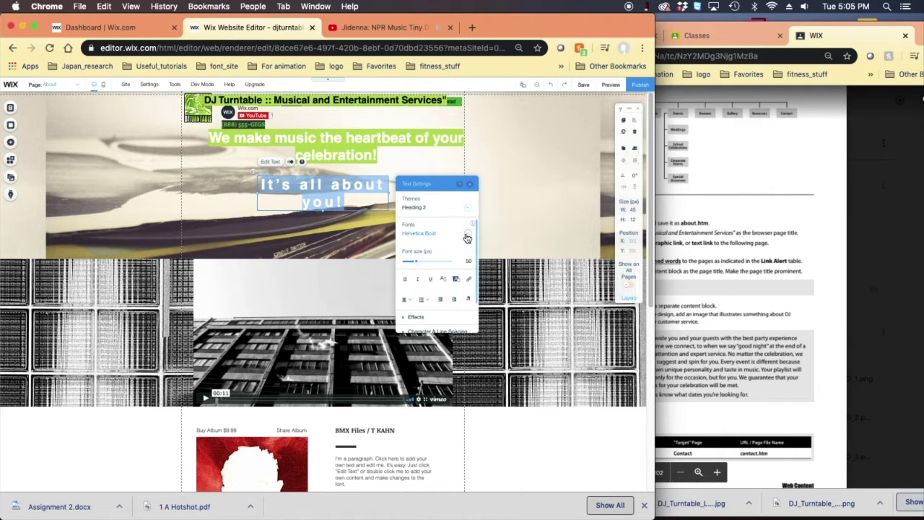
pyautogui.click(443, 281)
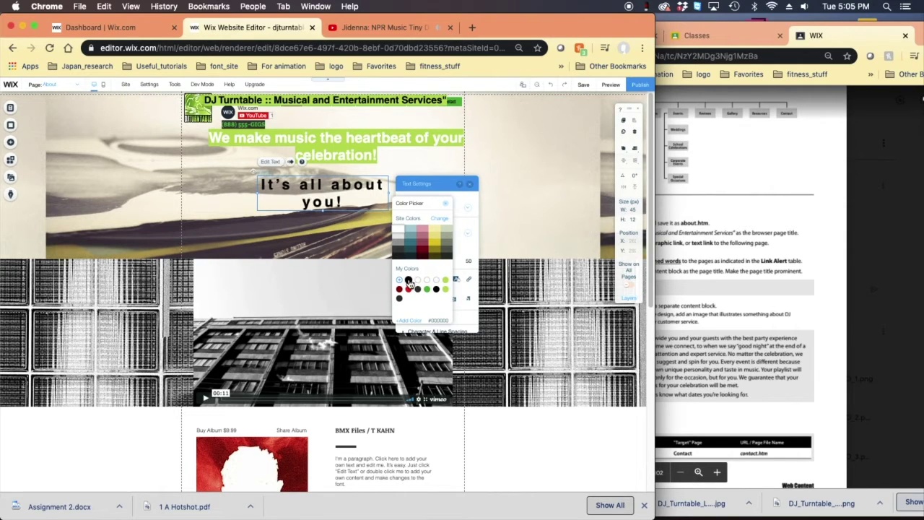
pyautogui.click(408, 280)
pyautogui.press('Escape')
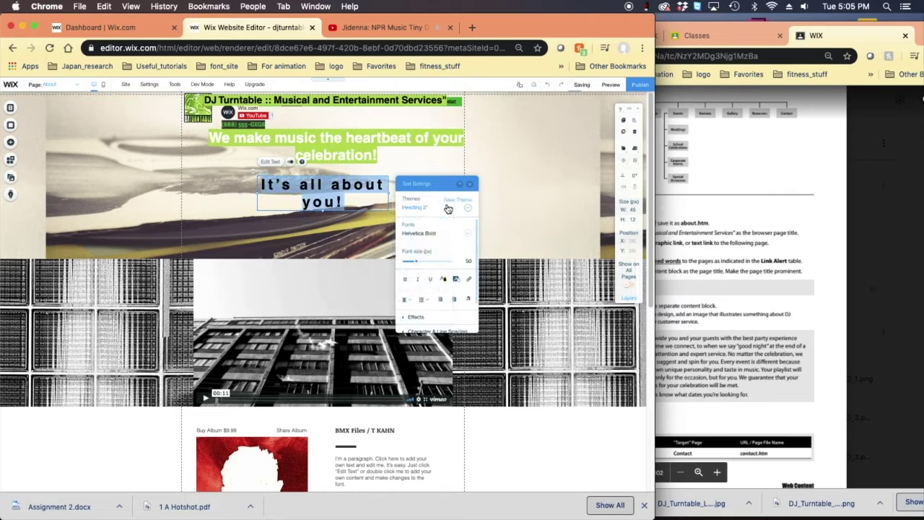
pyautogui.click(442, 280)
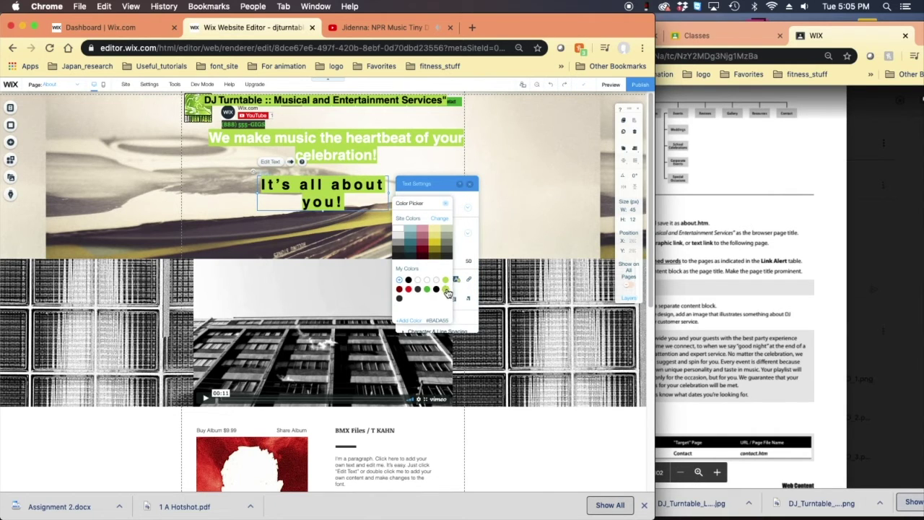
pyautogui.click(445, 280)
pyautogui.click(468, 249)
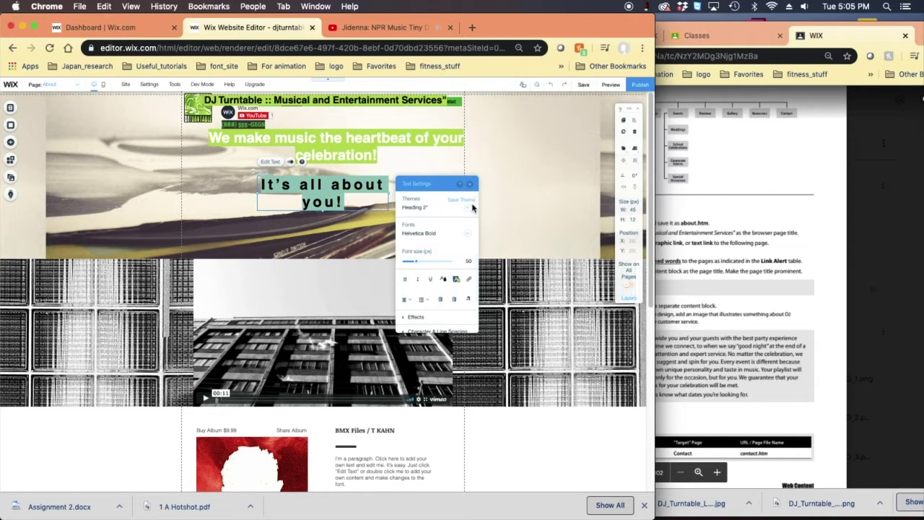
pyautogui.click(470, 183)
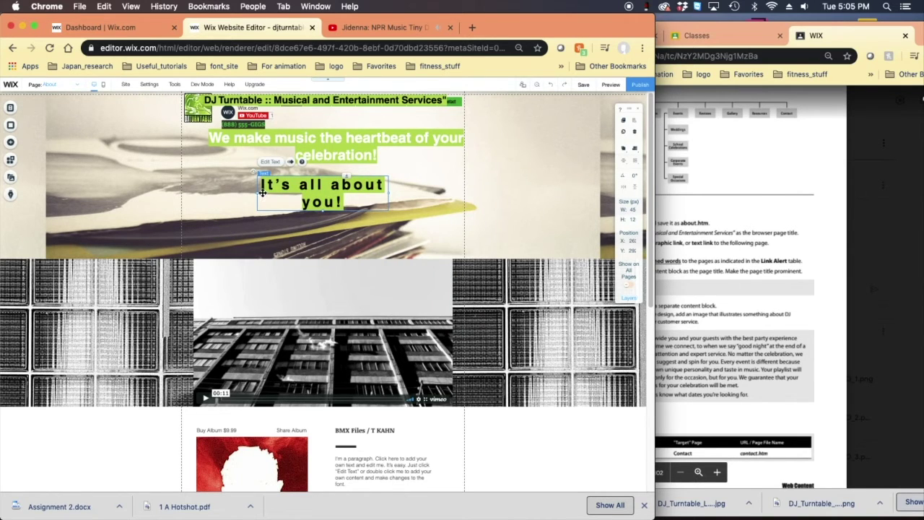
# Widen the "It's all about you!" text box to the page's left gridline and set its font size to 95 px
pyautogui.moveTo(257, 192); pyautogui.dragTo(182, 193)
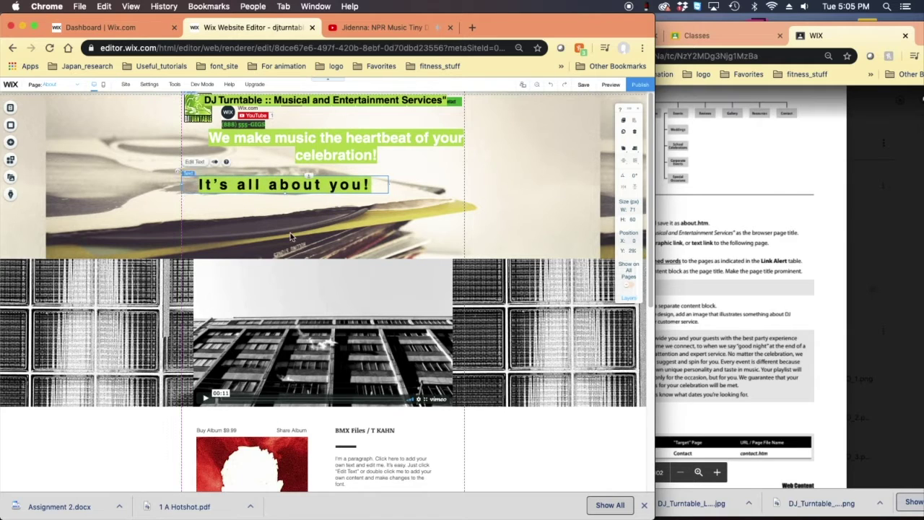
pyautogui.rightClick(332, 187)
pyautogui.click(346, 193)
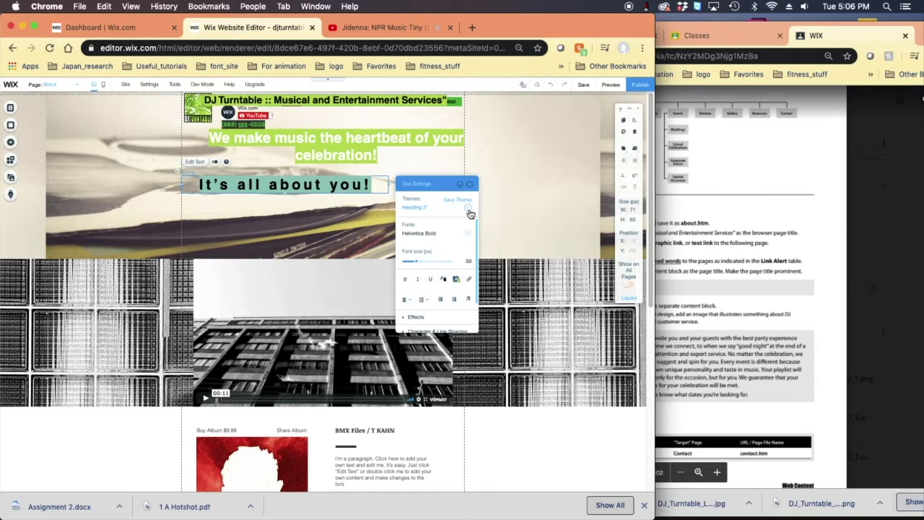
pyautogui.moveTo(417, 264); pyautogui.dragTo(429, 261)
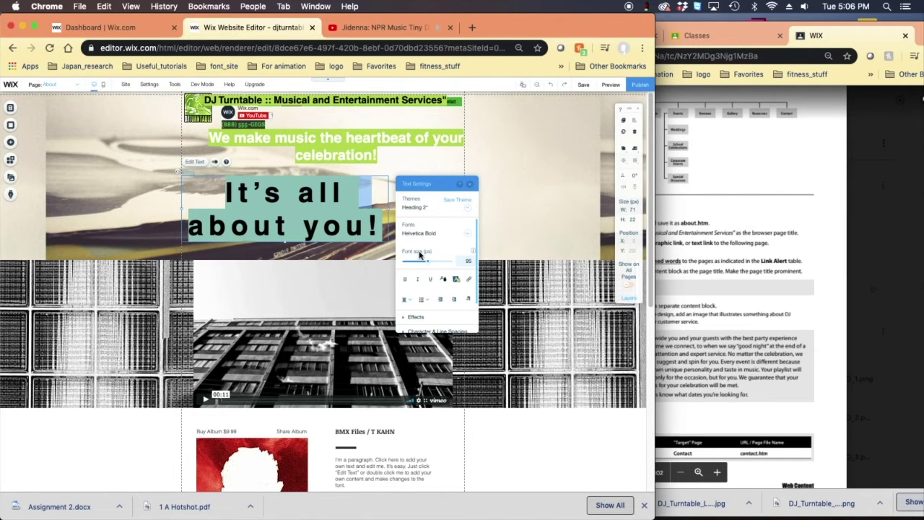
pyautogui.click(469, 184)
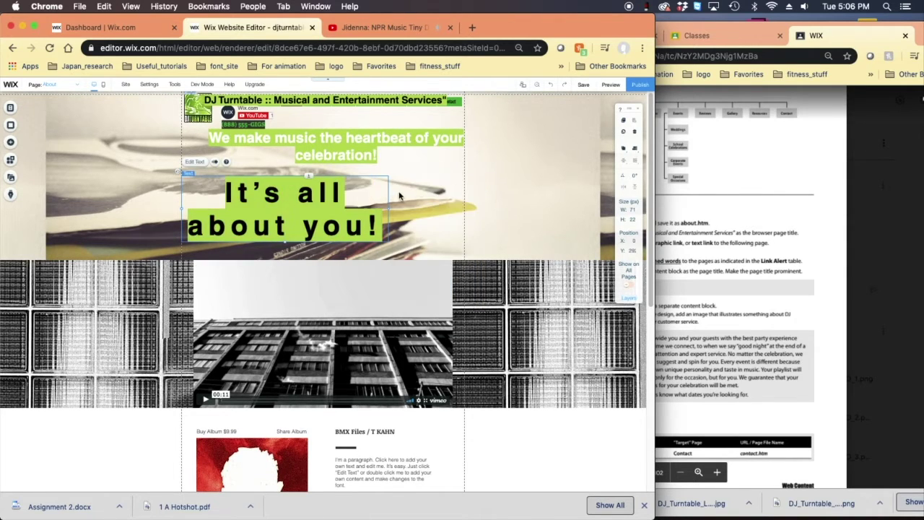
# Widen the "It's all about you!" text box so the title fits on one line, and shift it to sit centered beneath the slogan
pyautogui.moveTo(388, 210); pyautogui.dragTo(544, 267)
pyautogui.moveTo(392, 196); pyautogui.dragTo(356, 189)
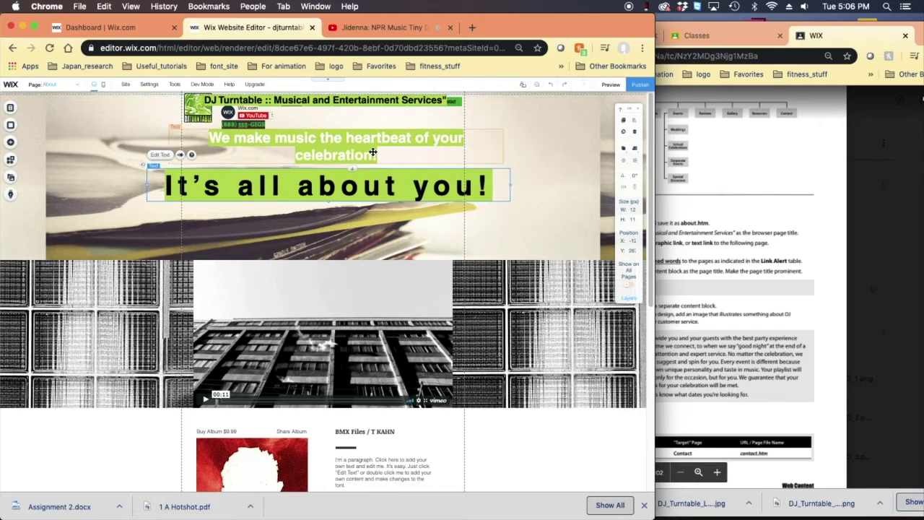
# Delete the slogan "We make music the heartbeat of your celebration!" and move the "It's all about you!" title up into its place
pyautogui.click(352, 144)
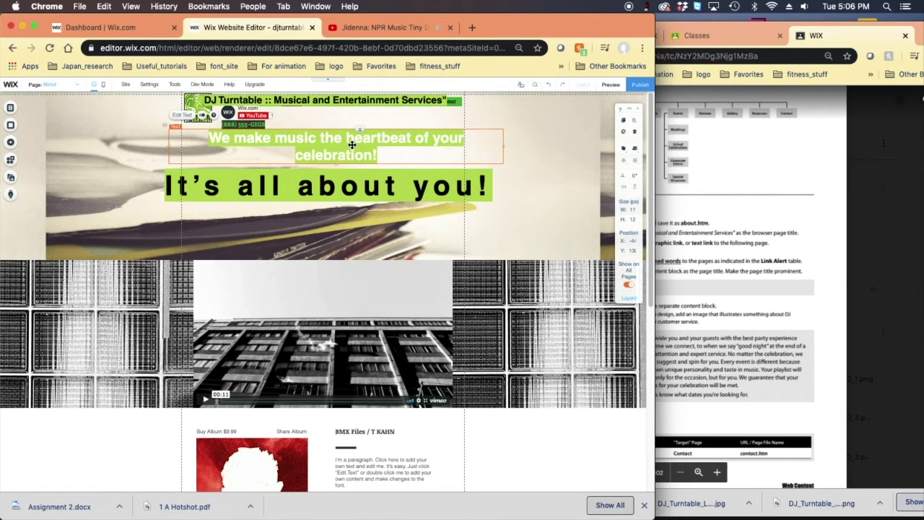
pyautogui.press('Delete')
pyautogui.moveTo(312, 185); pyautogui.dragTo(317, 150)
# Copy the whole content block B mission paragraph from the assignment PDF and return to the Wix editor
pyautogui.click(687, 348)
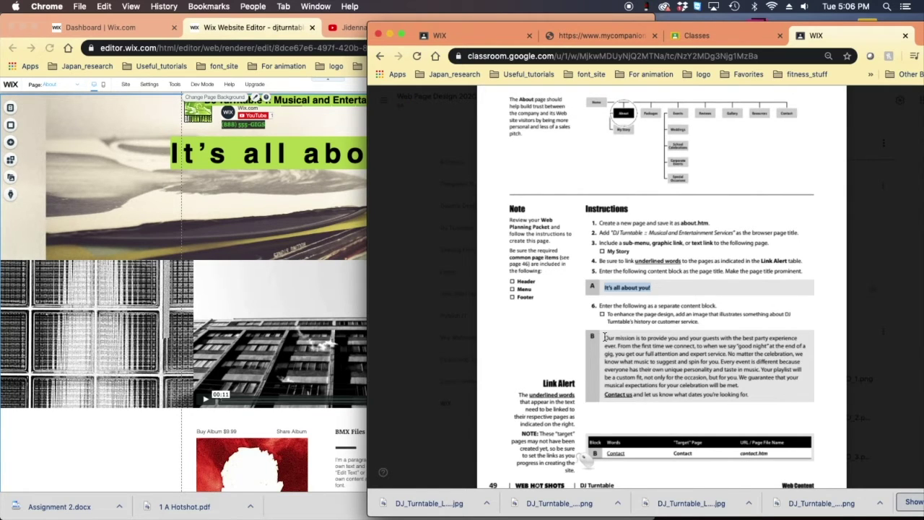
pyautogui.moveTo(604, 337); pyautogui.dragTo(757, 400)
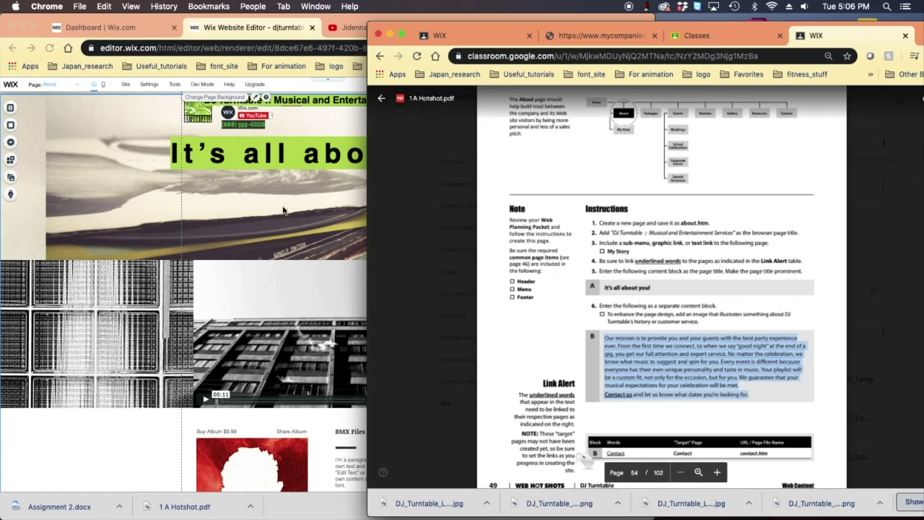
pyautogui.click(110, 271)
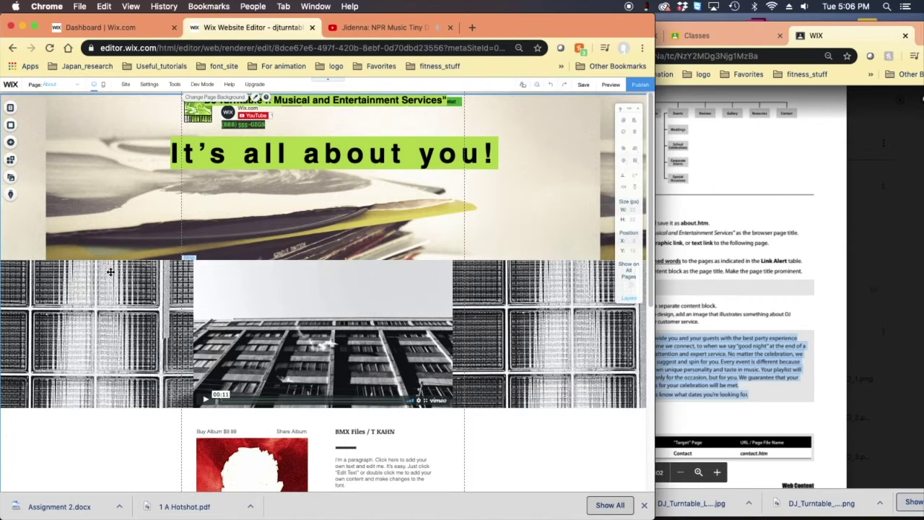
# Delete the template's video player and the album with the red cover from the About page
pyautogui.click(303, 334)
pyautogui.press('Delete')
pyautogui.click(251, 462)
pyautogui.press('Delete')
# Delete the placeholder paragraph, the "BMX Files / T KAHN" heading and the short line from the white strip
pyautogui.click(375, 460)
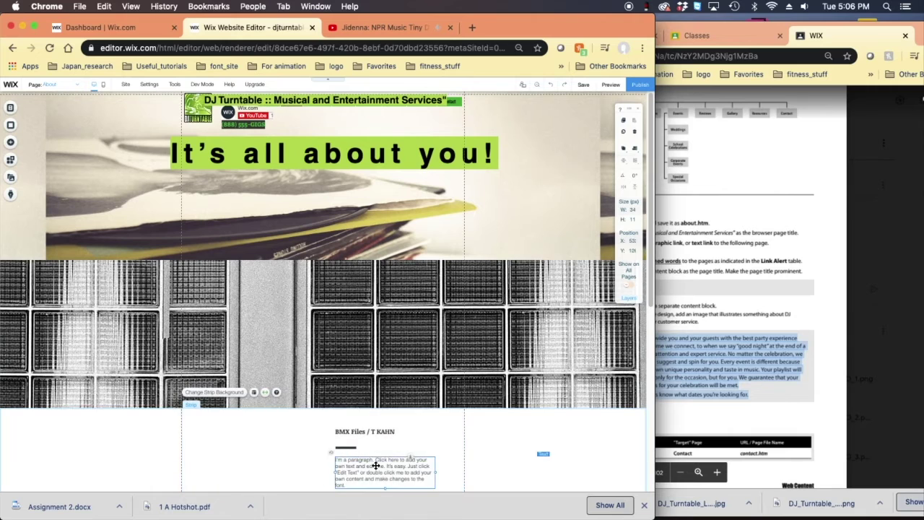
pyautogui.press('Delete')
pyautogui.click(371, 433)
pyautogui.press('Delete')
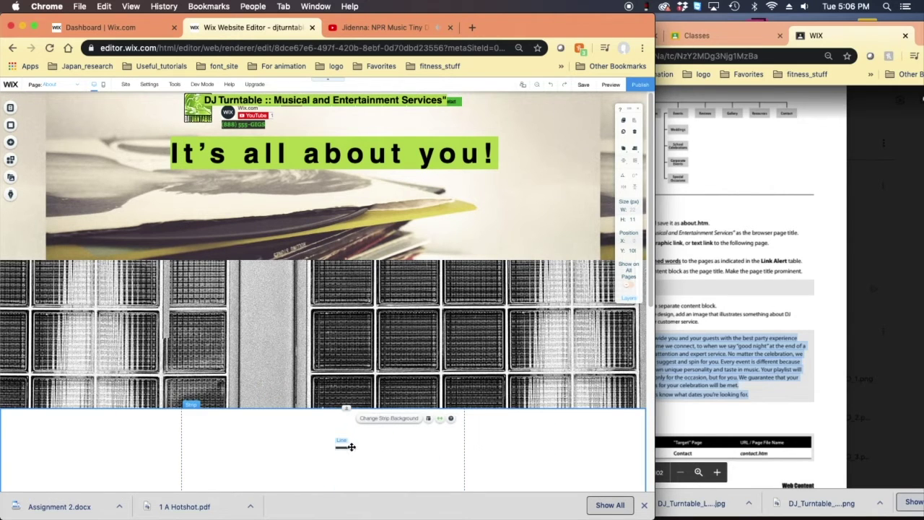
pyautogui.click(350, 447)
pyautogui.press('Delete')
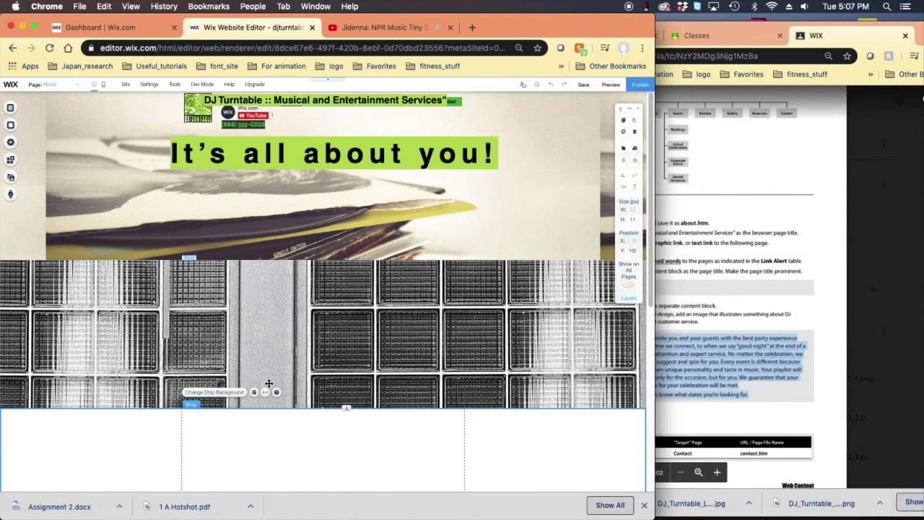
# Move the empty white strip further down the page and delete the black-and-white window-grid strip above it
pyautogui.moveTo(347, 409); pyautogui.dragTo(354, 475)
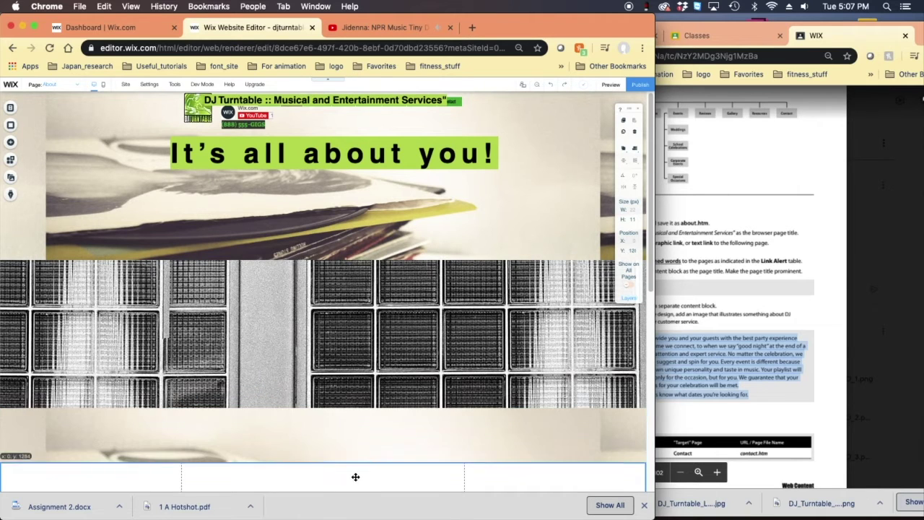
pyautogui.click(342, 352)
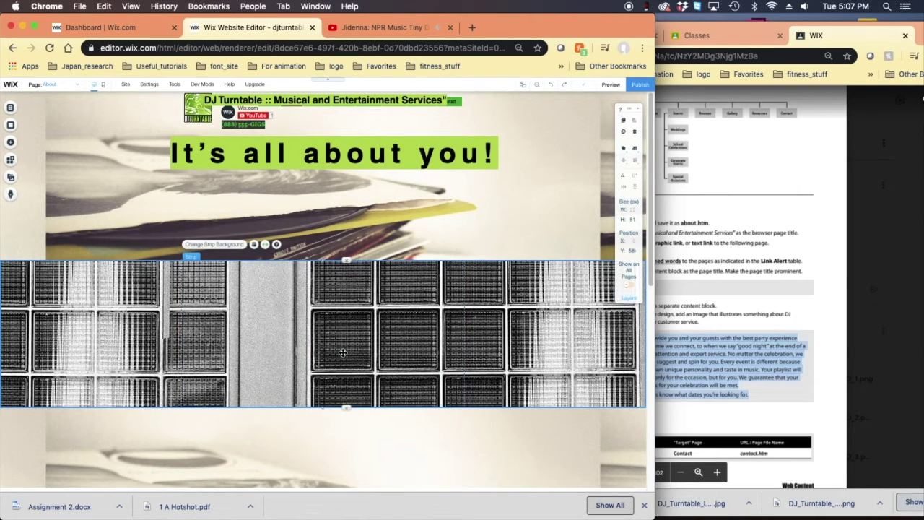
pyautogui.press('Delete')
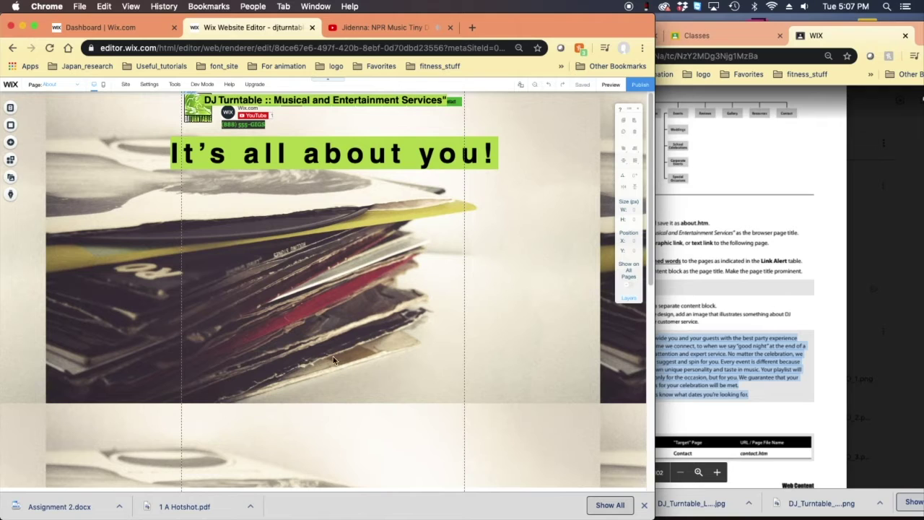